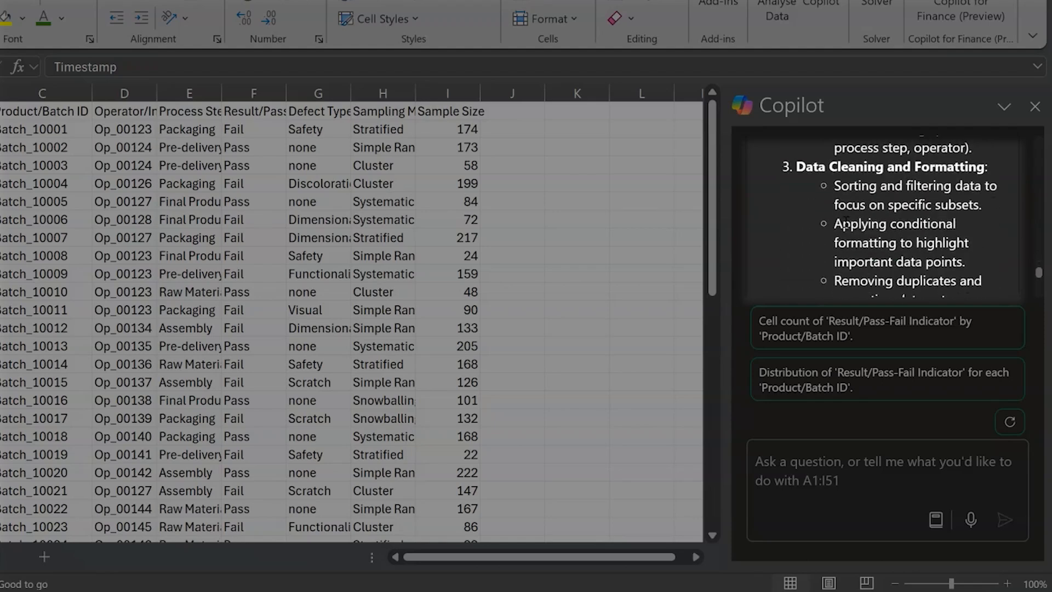
# Ask Copilot to "Summarise the Result by Product/Batch ID" and look through its answer
pyautogui.scroll(-2, 846, 222)
pyautogui.scroll(-2, 848, 222)
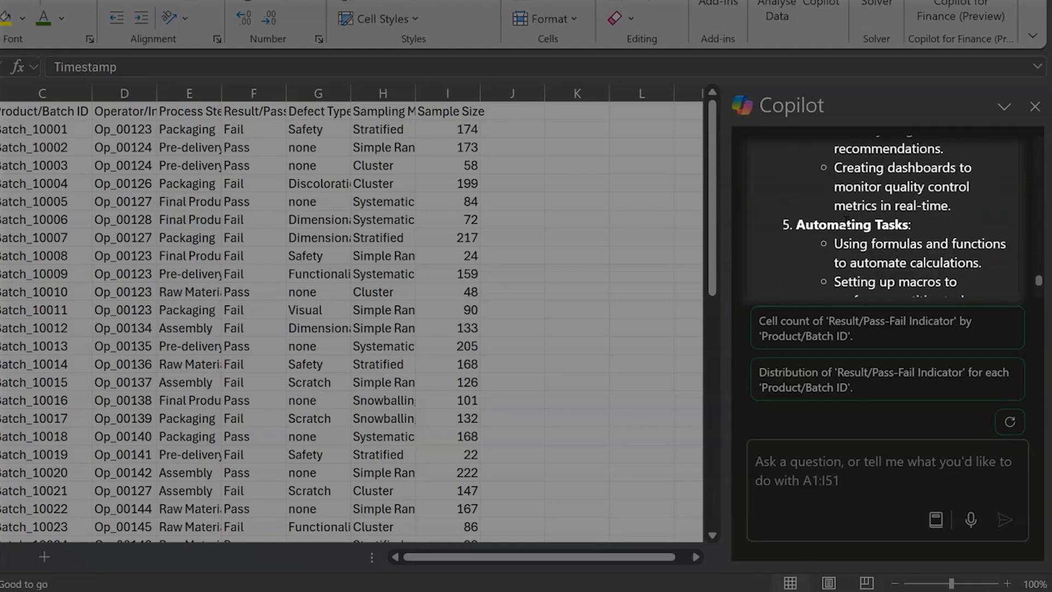
pyautogui.scroll(-3, 847, 222)
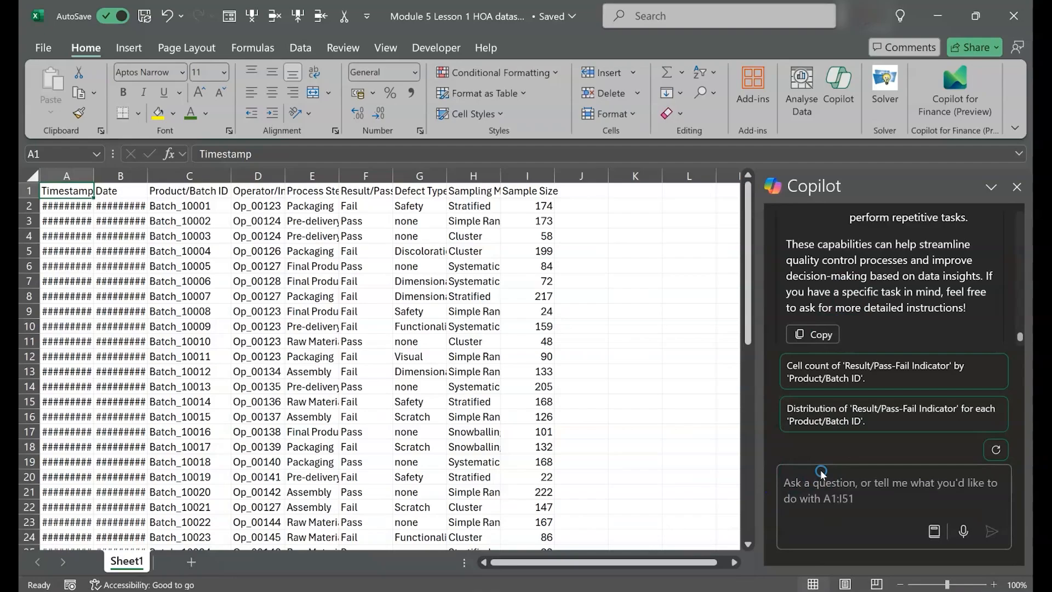
pyautogui.click(820, 475)
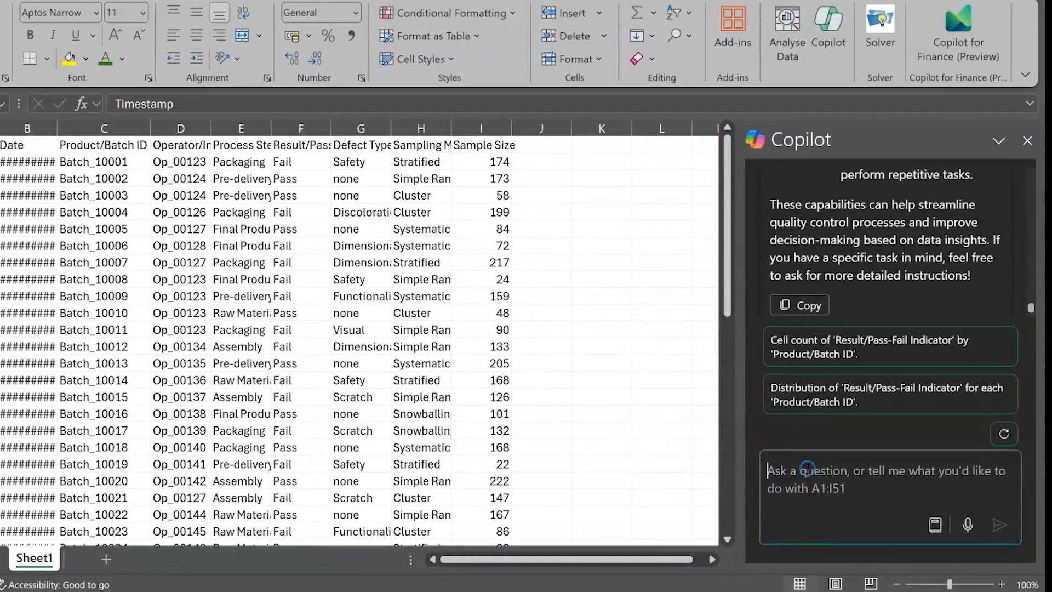
pyautogui.write('Summarise the Result')
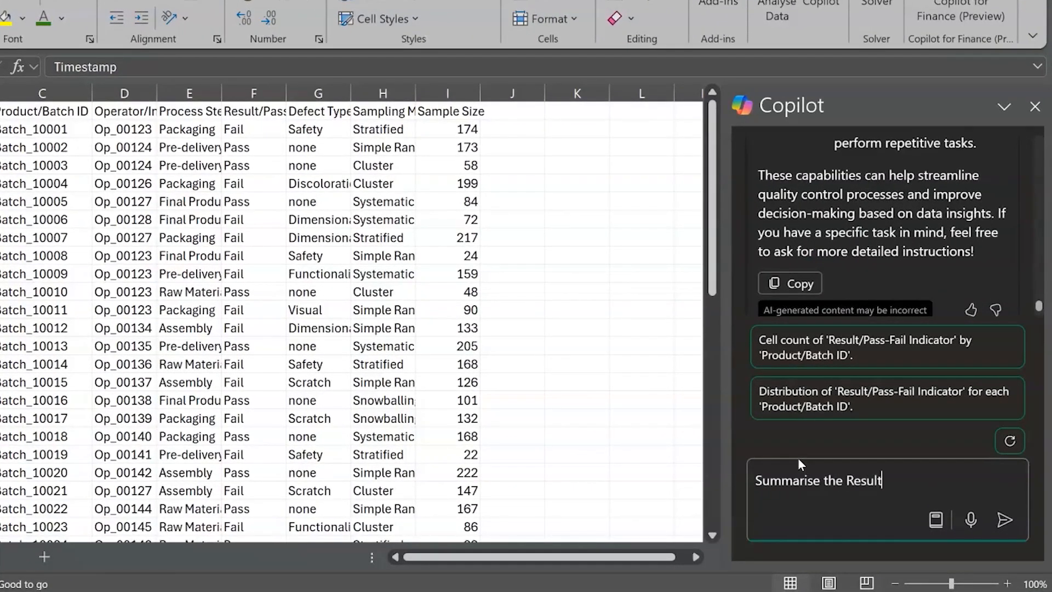
pyautogui.write(' by Product/Batch ID')
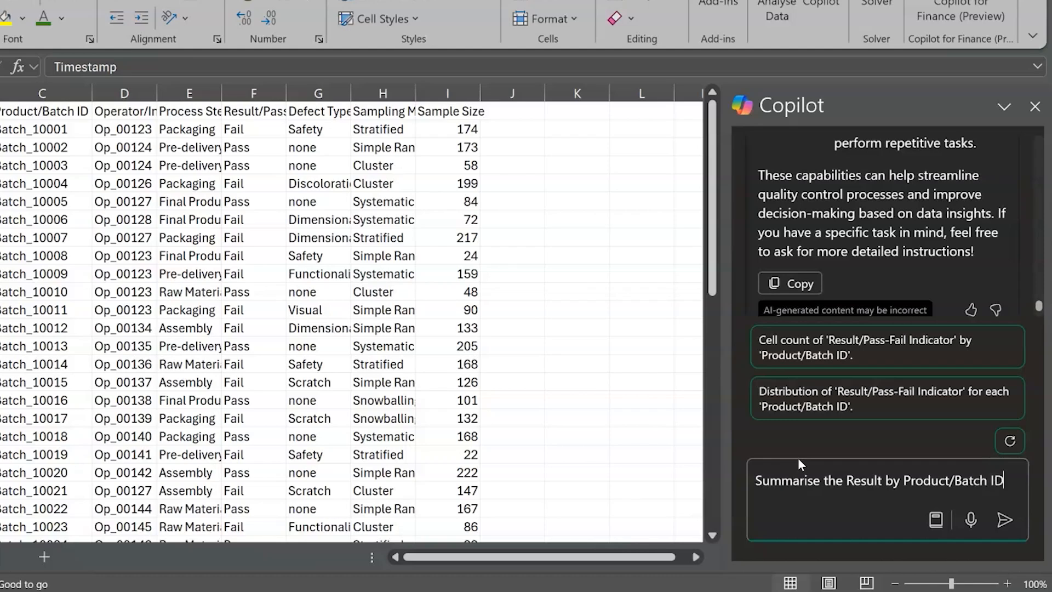
pyautogui.press('Return')
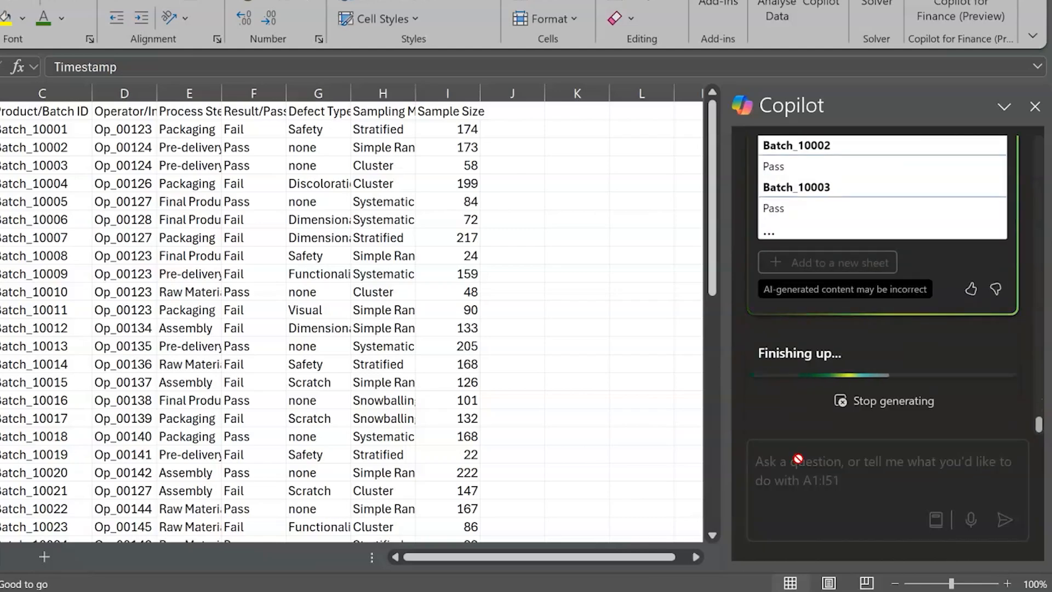
pyautogui.scroll(1, 917, 251)
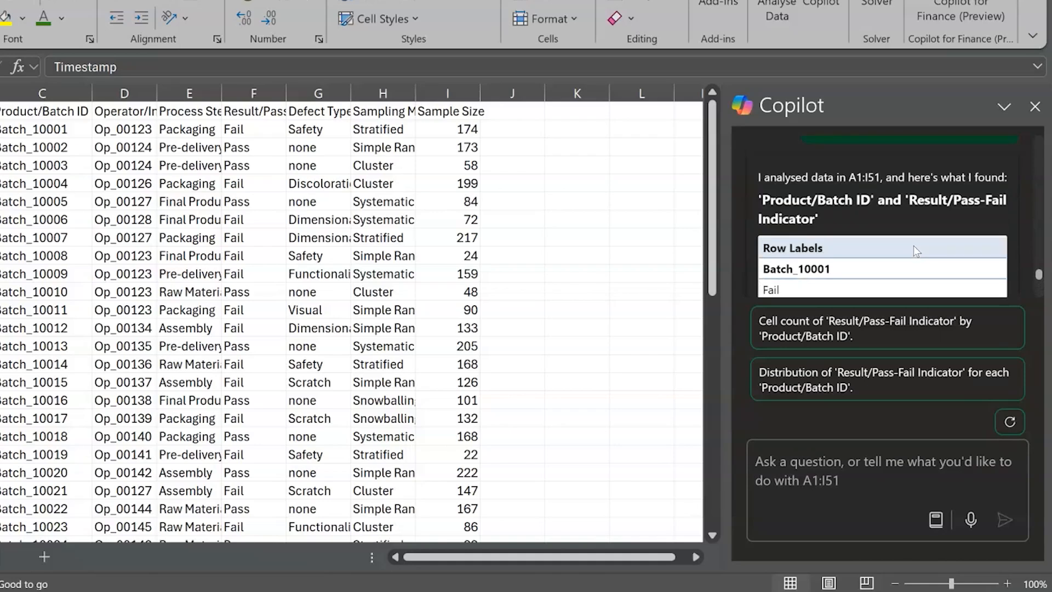
pyautogui.scroll(-2, 915, 251)
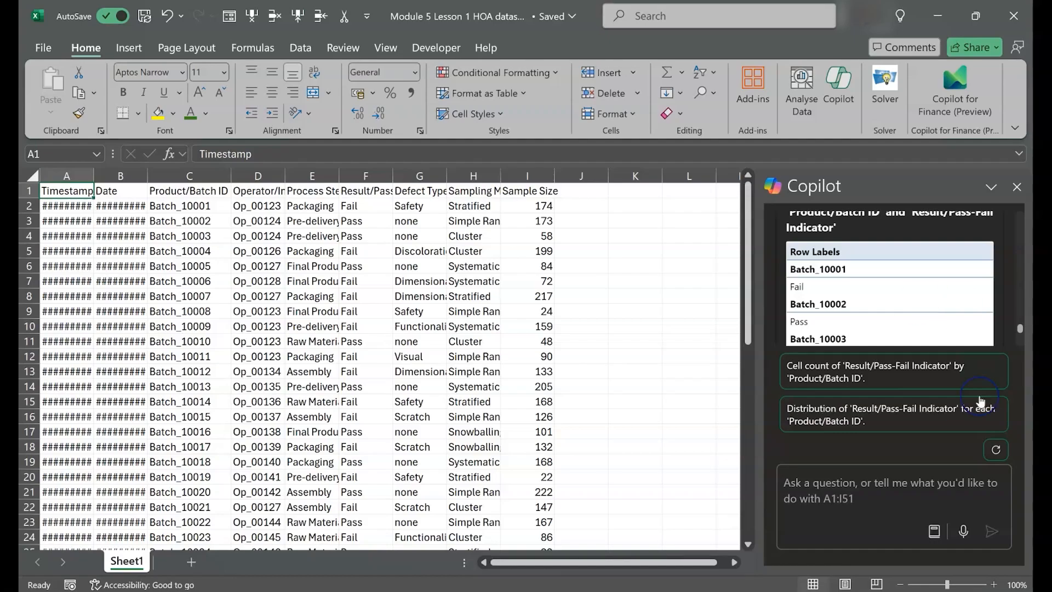
# Ask Copilot to "create a bar chart showing the count of each defect type in the dataset" and view the chart
pyautogui.click(847, 490)
pyautogui.write('create ')
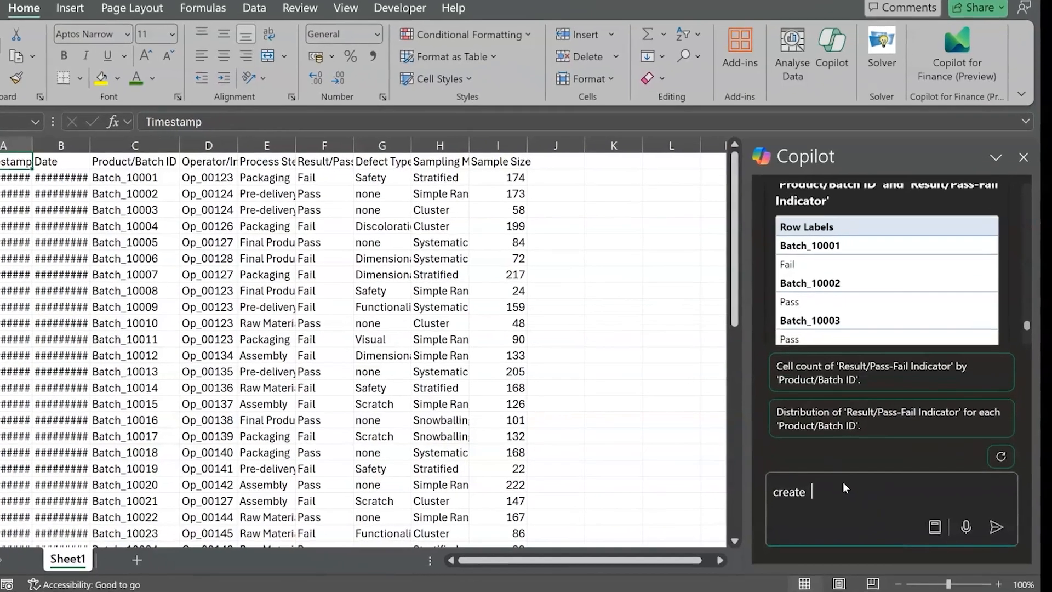
pyautogui.write('a bar chart showing the cou')
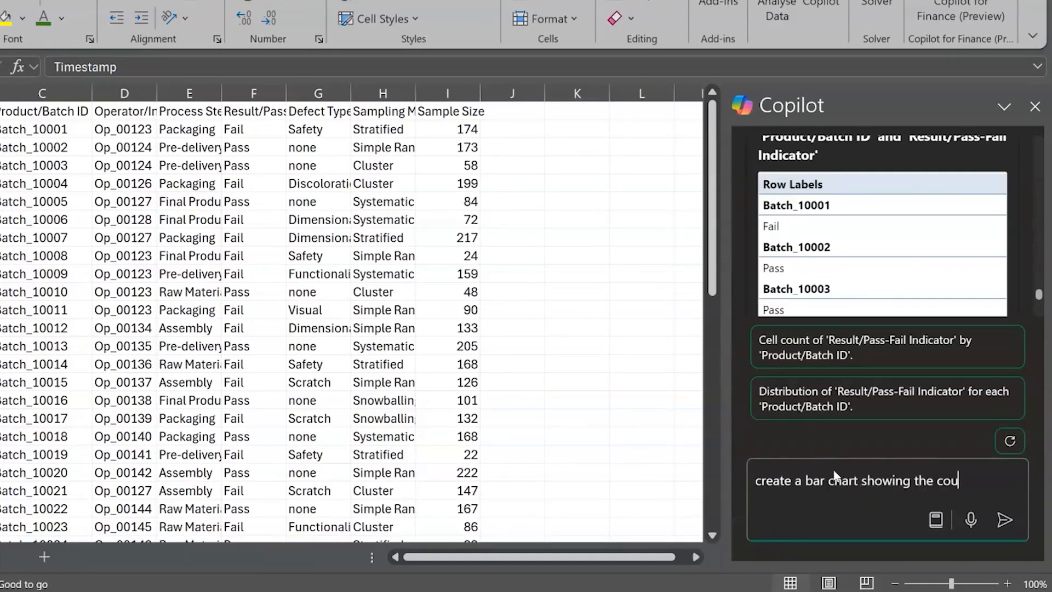
pyautogui.write('nt of each defect type in the dataset')
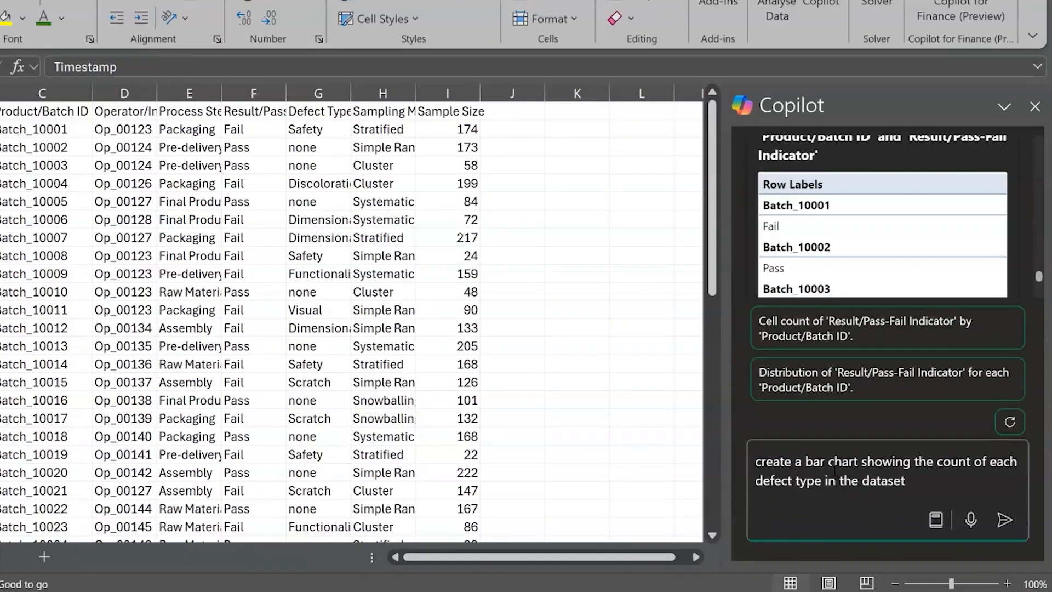
pyautogui.press('Return')
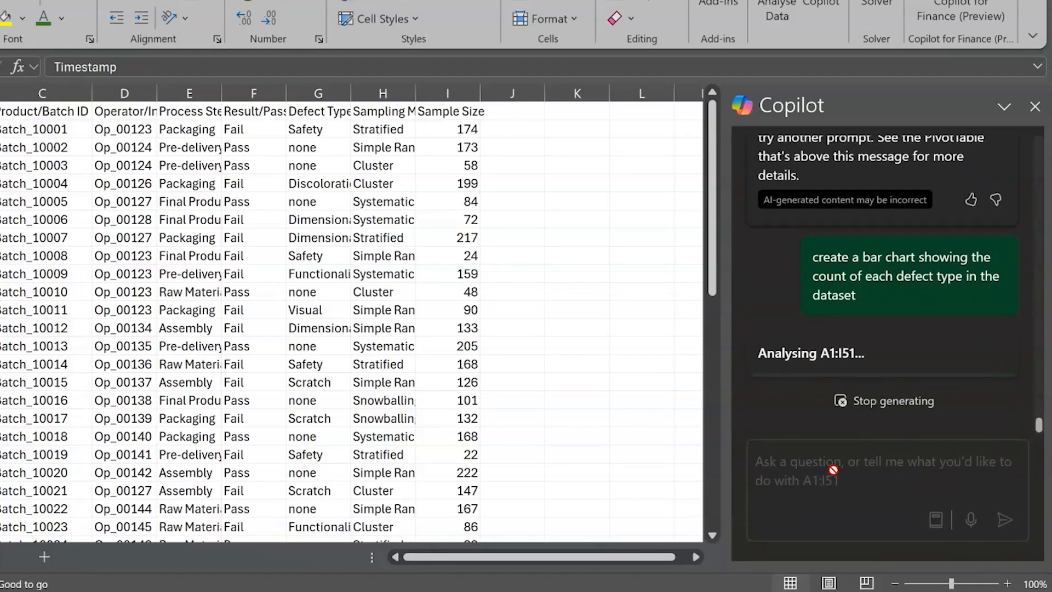
pyautogui.scroll(3, 881, 231)
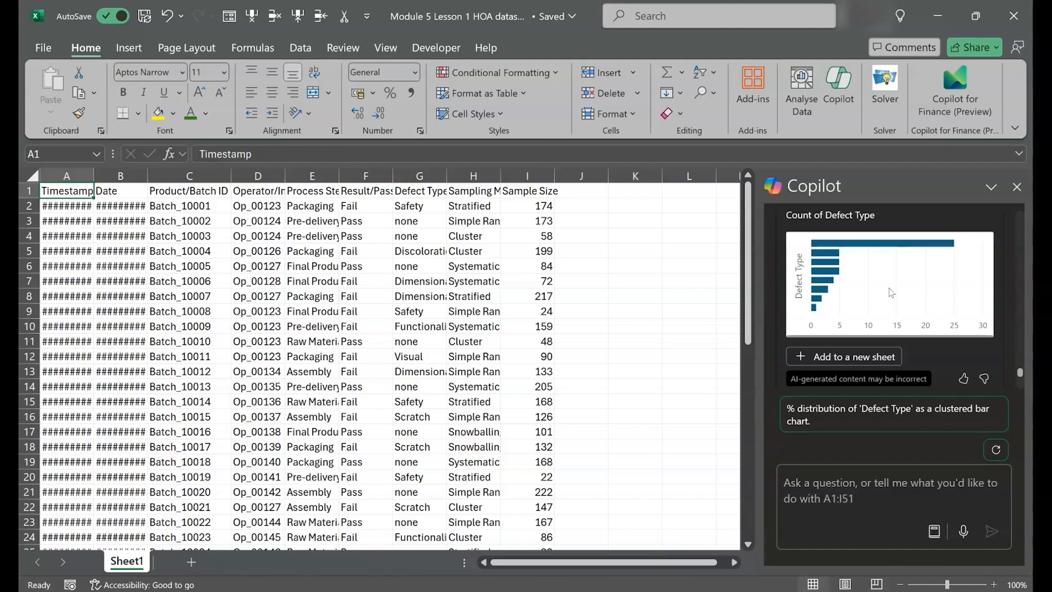
# Ask Copilot to "Identify any trends between the sampling methods used and the Results of the batches" and review the reply
pyautogui.click(855, 489)
pyautogui.write('Identify a')
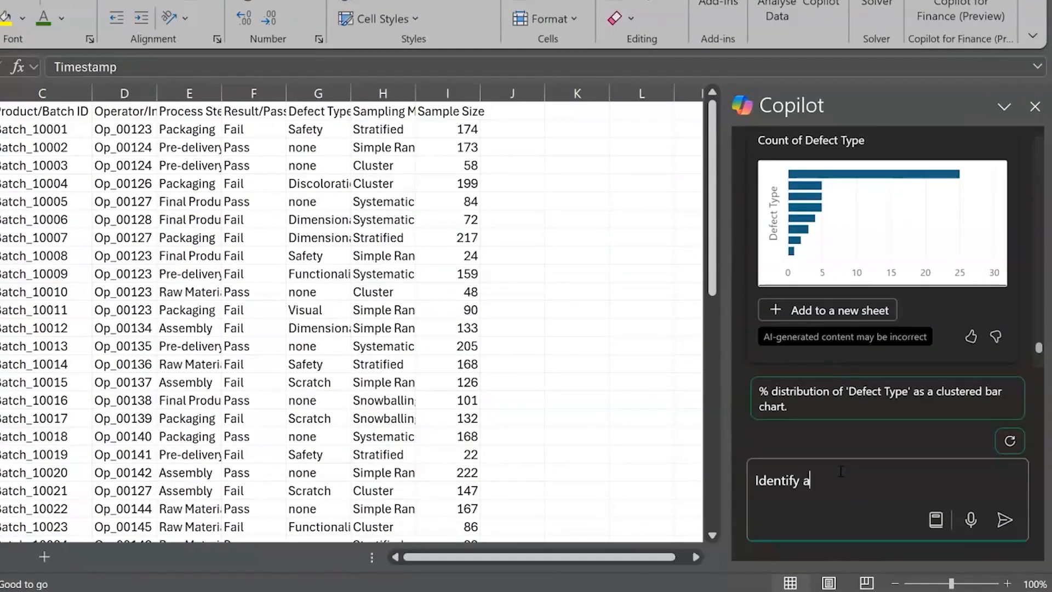
pyautogui.write('ny trends between the sampling me')
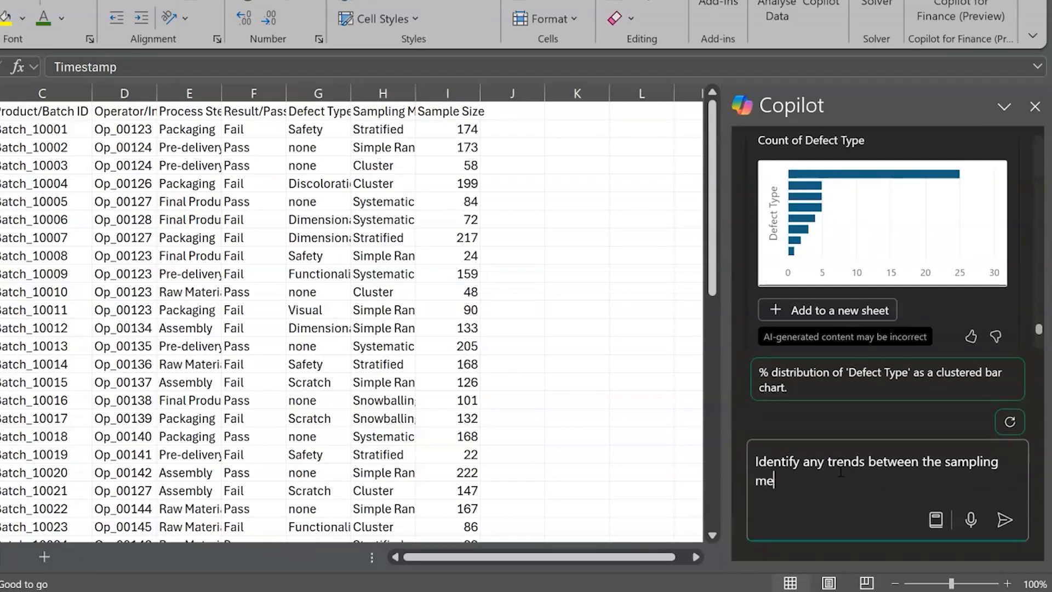
pyautogui.write('thods used and the ')
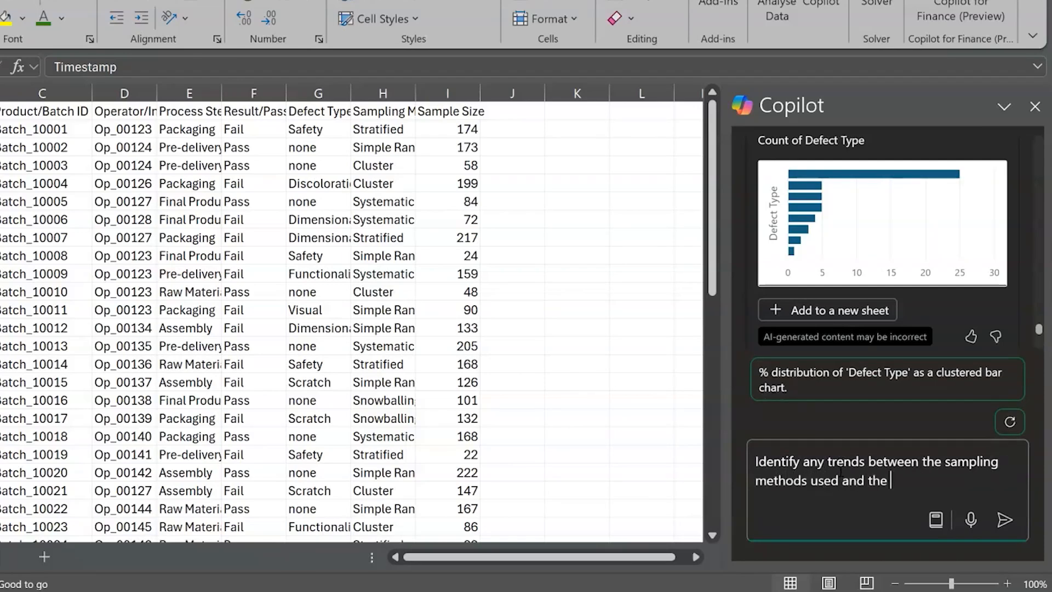
pyautogui.write('Results of the batches')
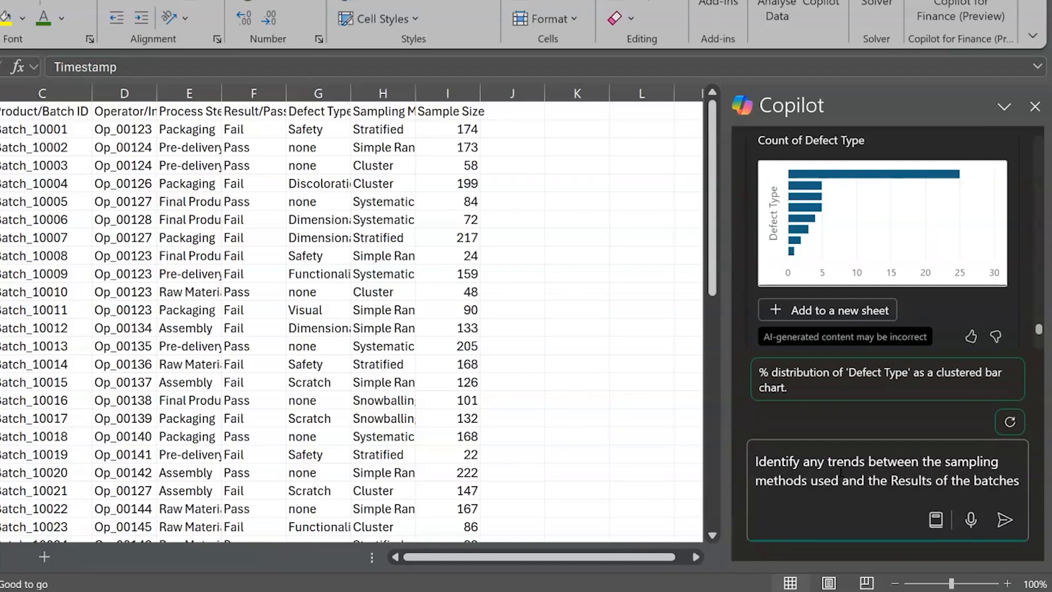
pyautogui.press('Return')
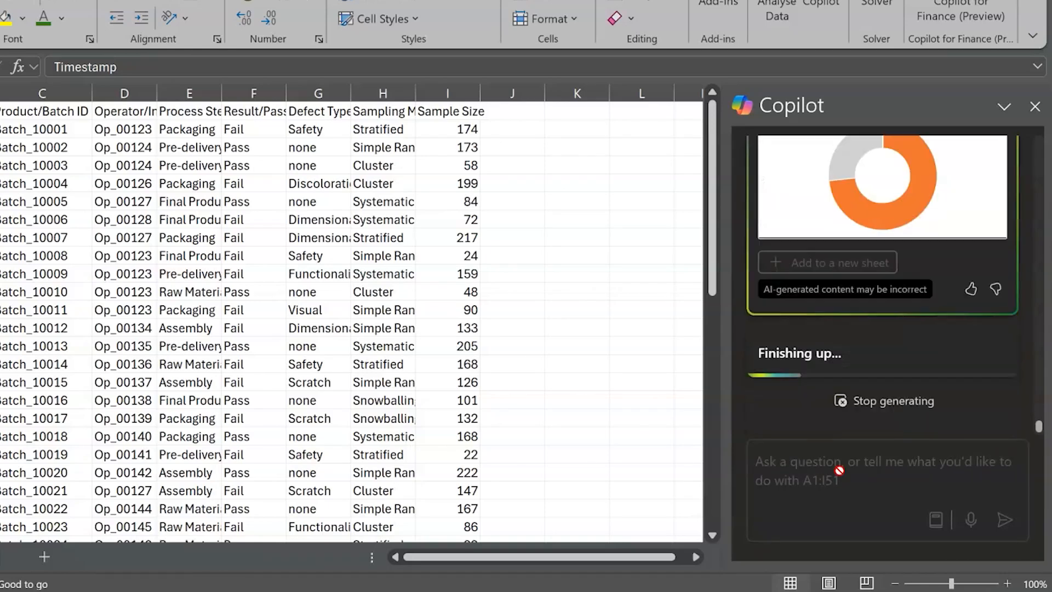
pyautogui.scroll(5, 919, 254)
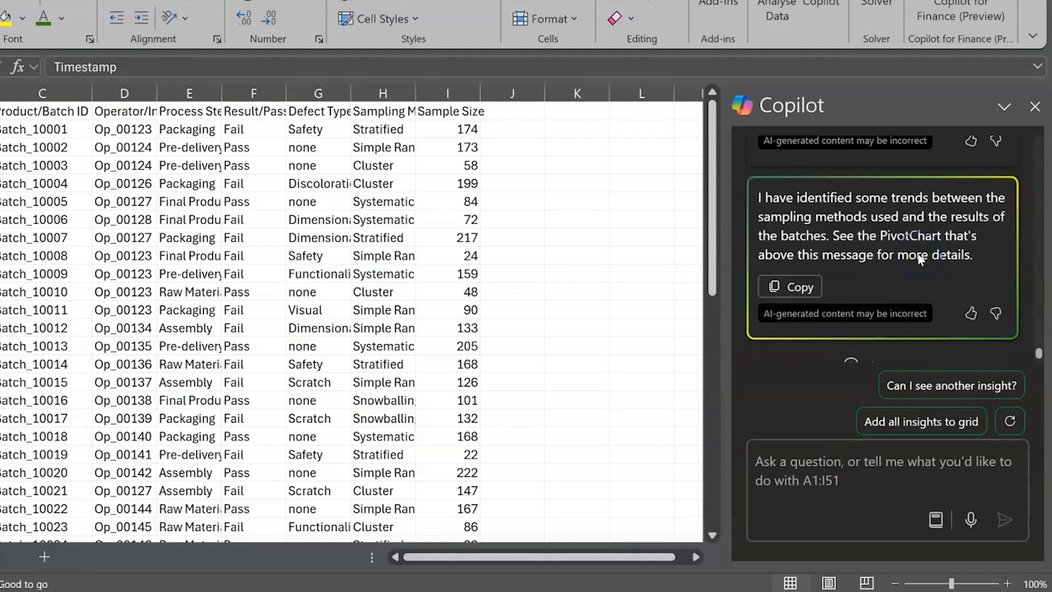
pyautogui.scroll(5, 921, 260)
pyautogui.scroll(2, 919, 254)
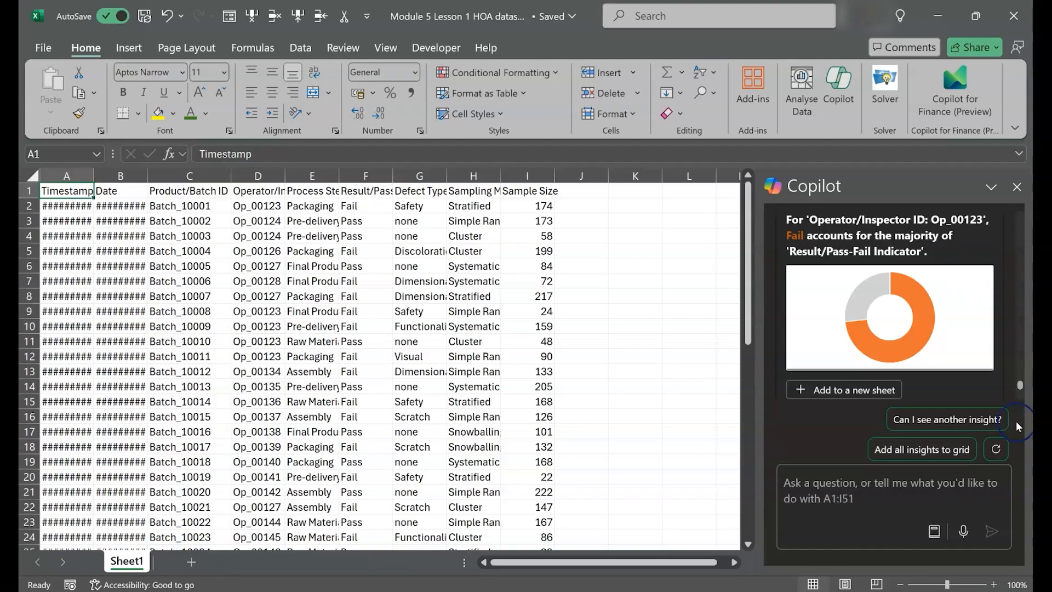
# Ask Copilot: "Generate a report that summarises the average sample size for each defect type and group the data by process step."
pyautogui.click(804, 478)
pyautogui.write('Generate a report ')
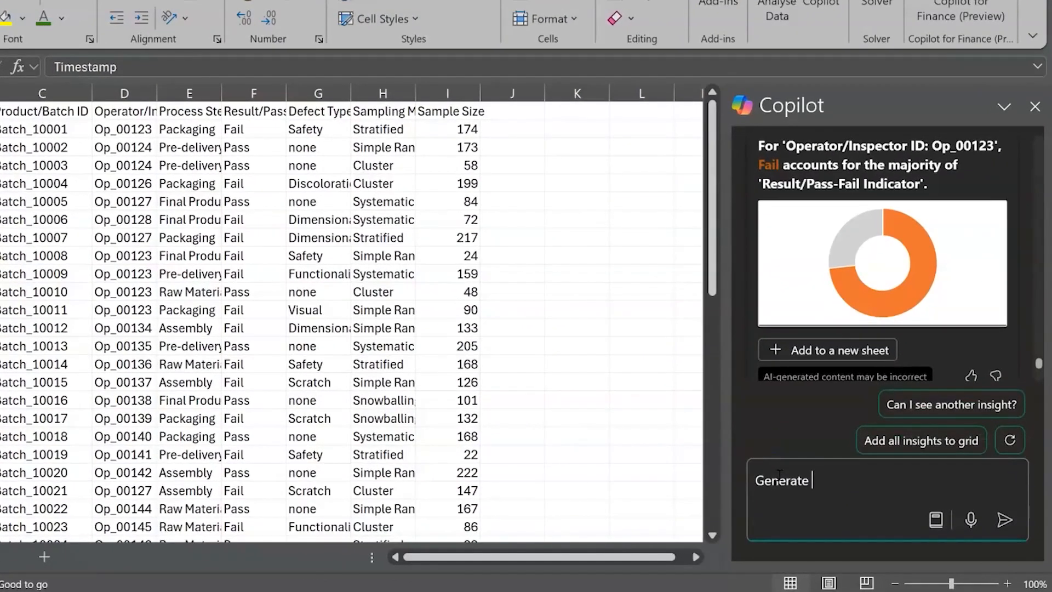
pyautogui.write('that summarises the a')
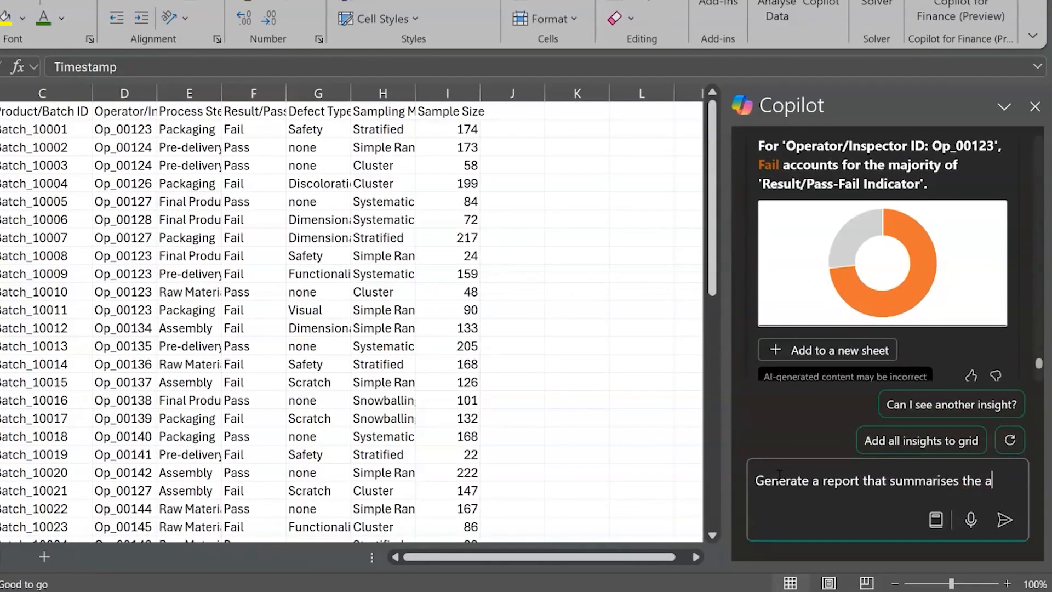
pyautogui.write('vergae sample size for each def')
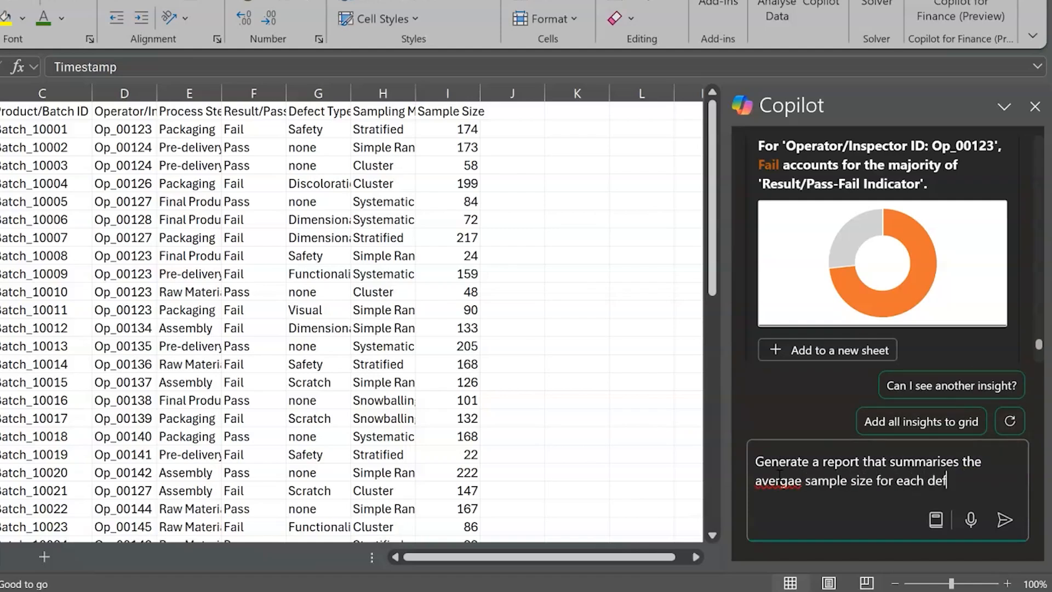
pyautogui.write('ect type and group the data')
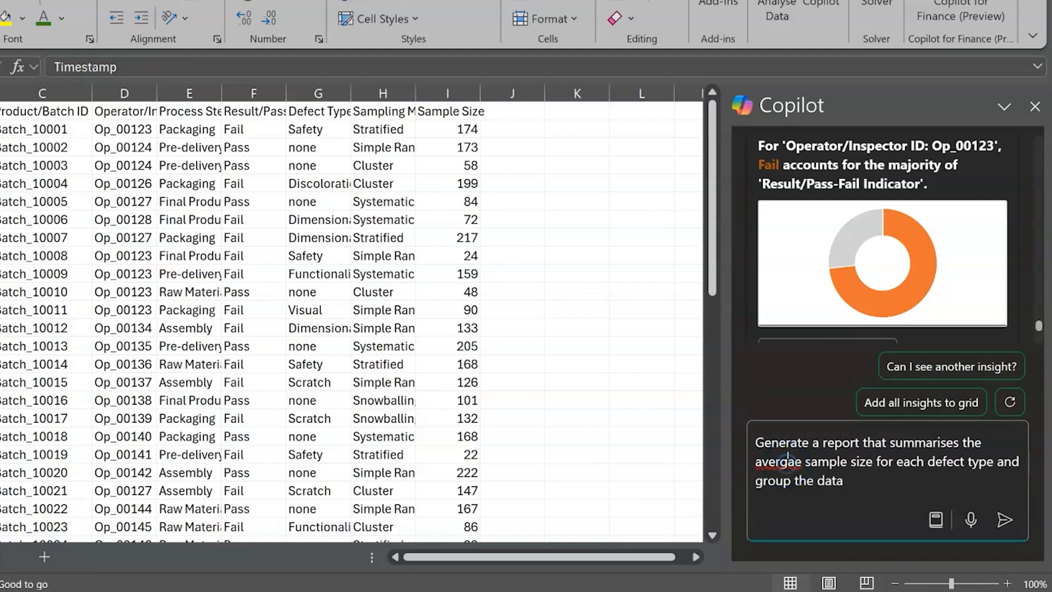
pyautogui.doubleClick(789, 463)
pyautogui.write('average')
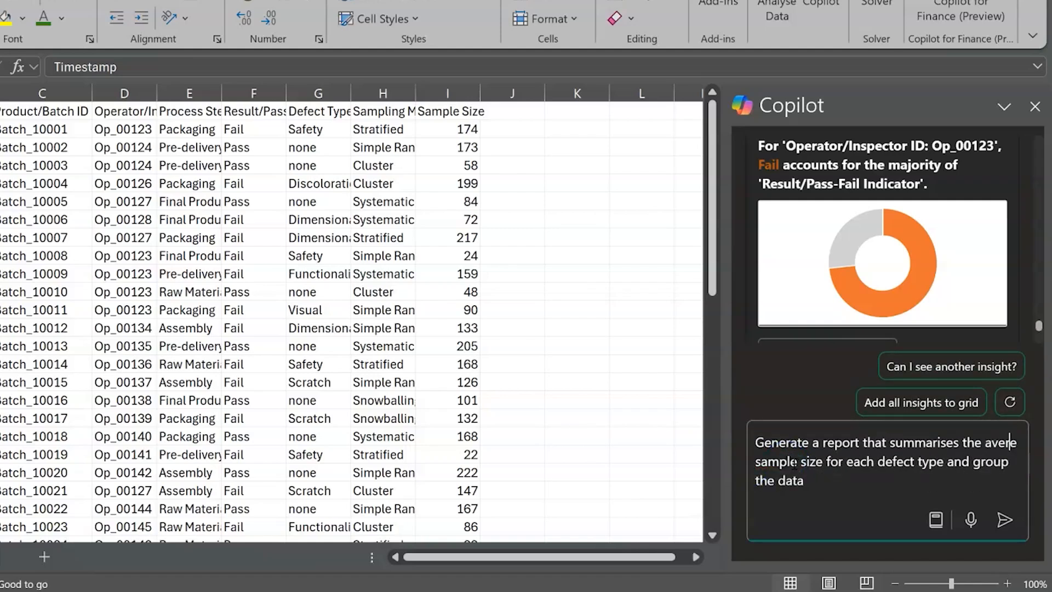
pyautogui.click(878, 480)
pyautogui.write('by process step.')
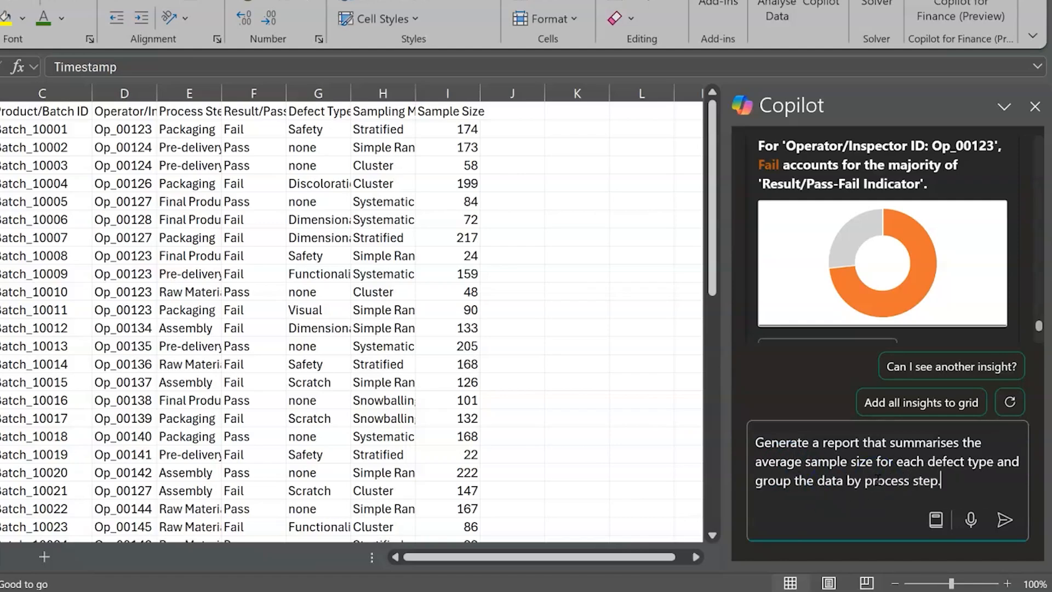
pyautogui.click(1003, 526)
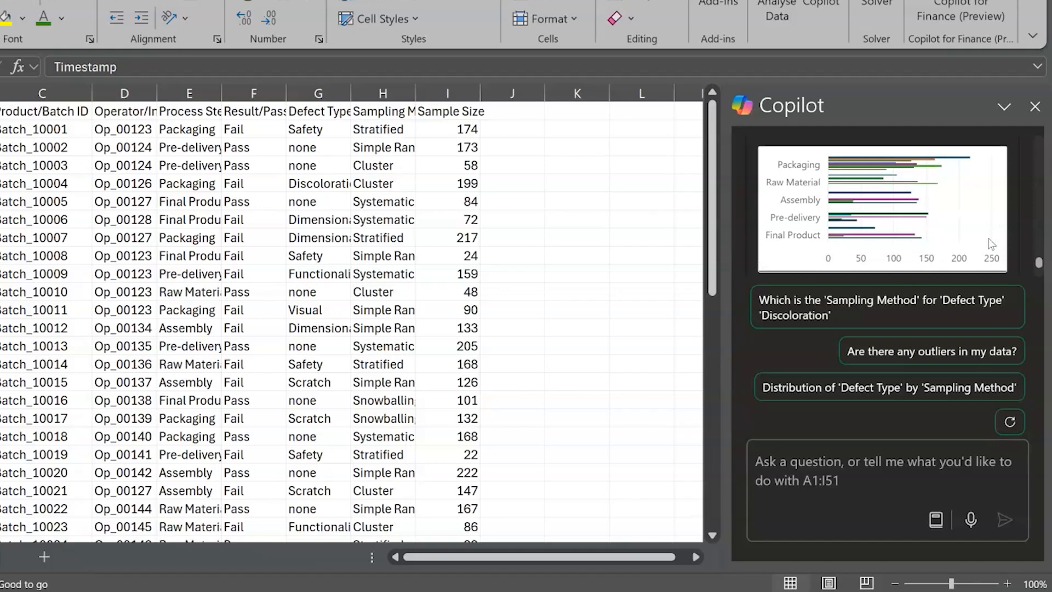
# Review the generated sample size report, add it to a new sheet, and select its chart there
pyautogui.scroll(-5, 992, 244)
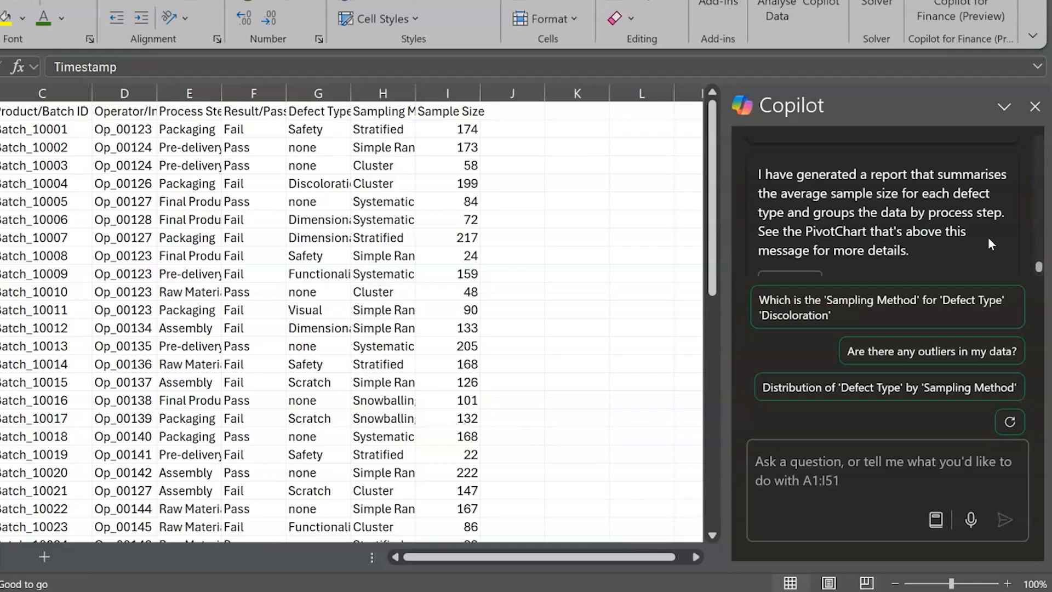
pyautogui.scroll(3, 921, 231)
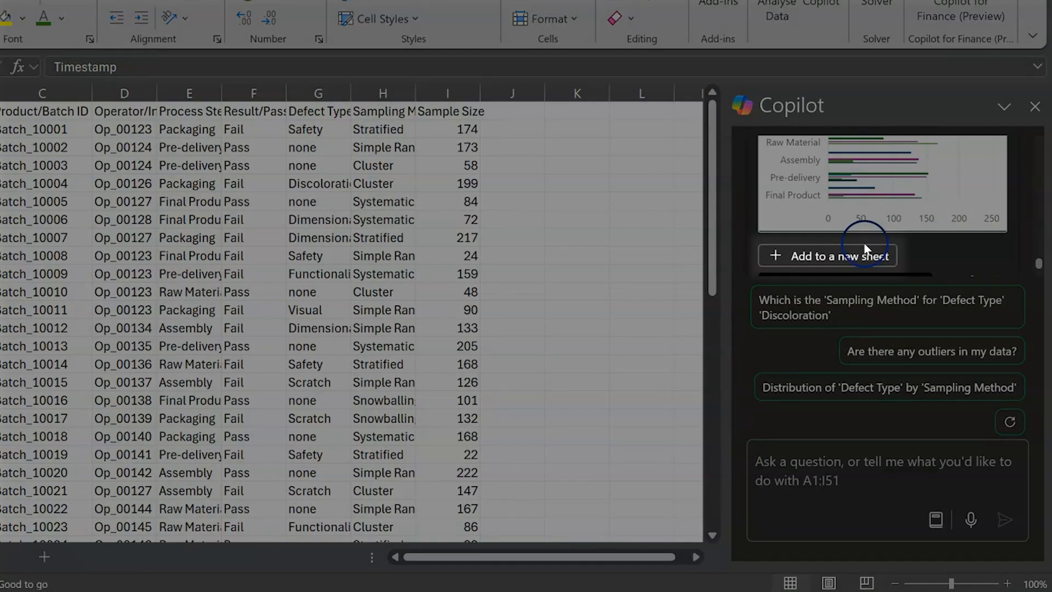
pyautogui.click(864, 250)
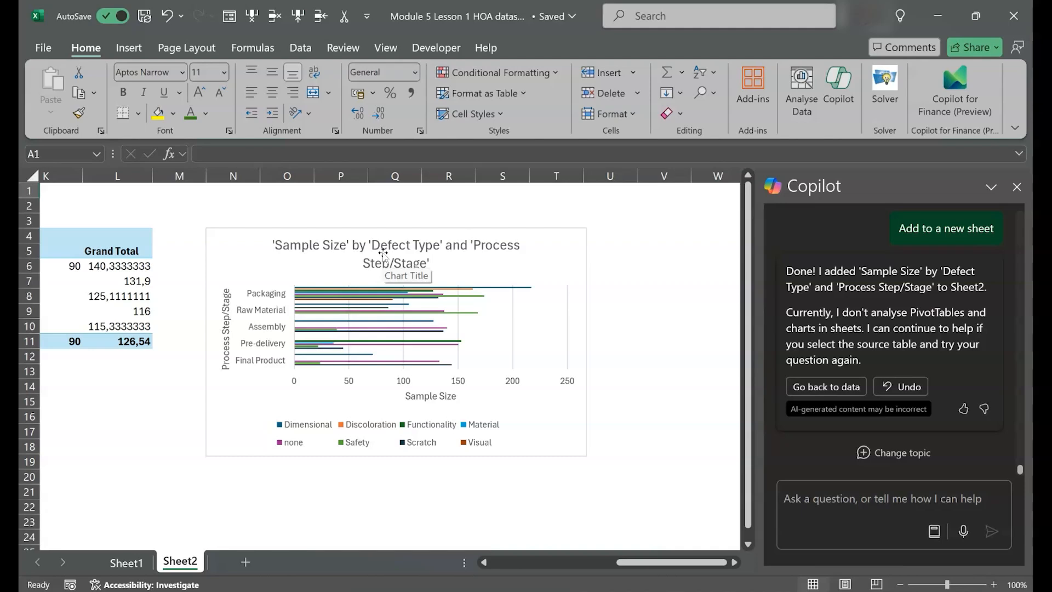
pyautogui.click(383, 253)
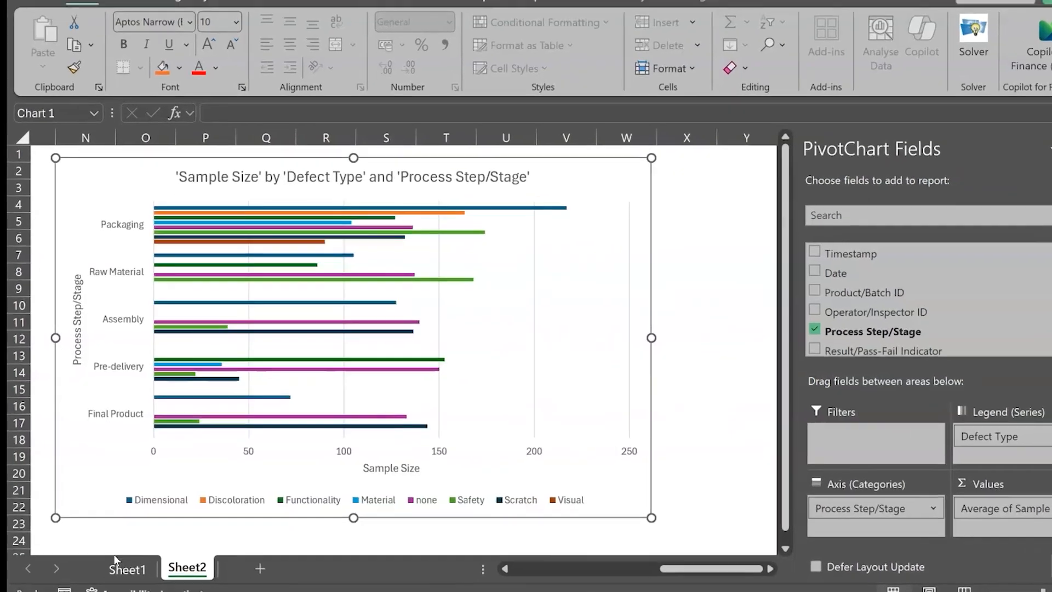